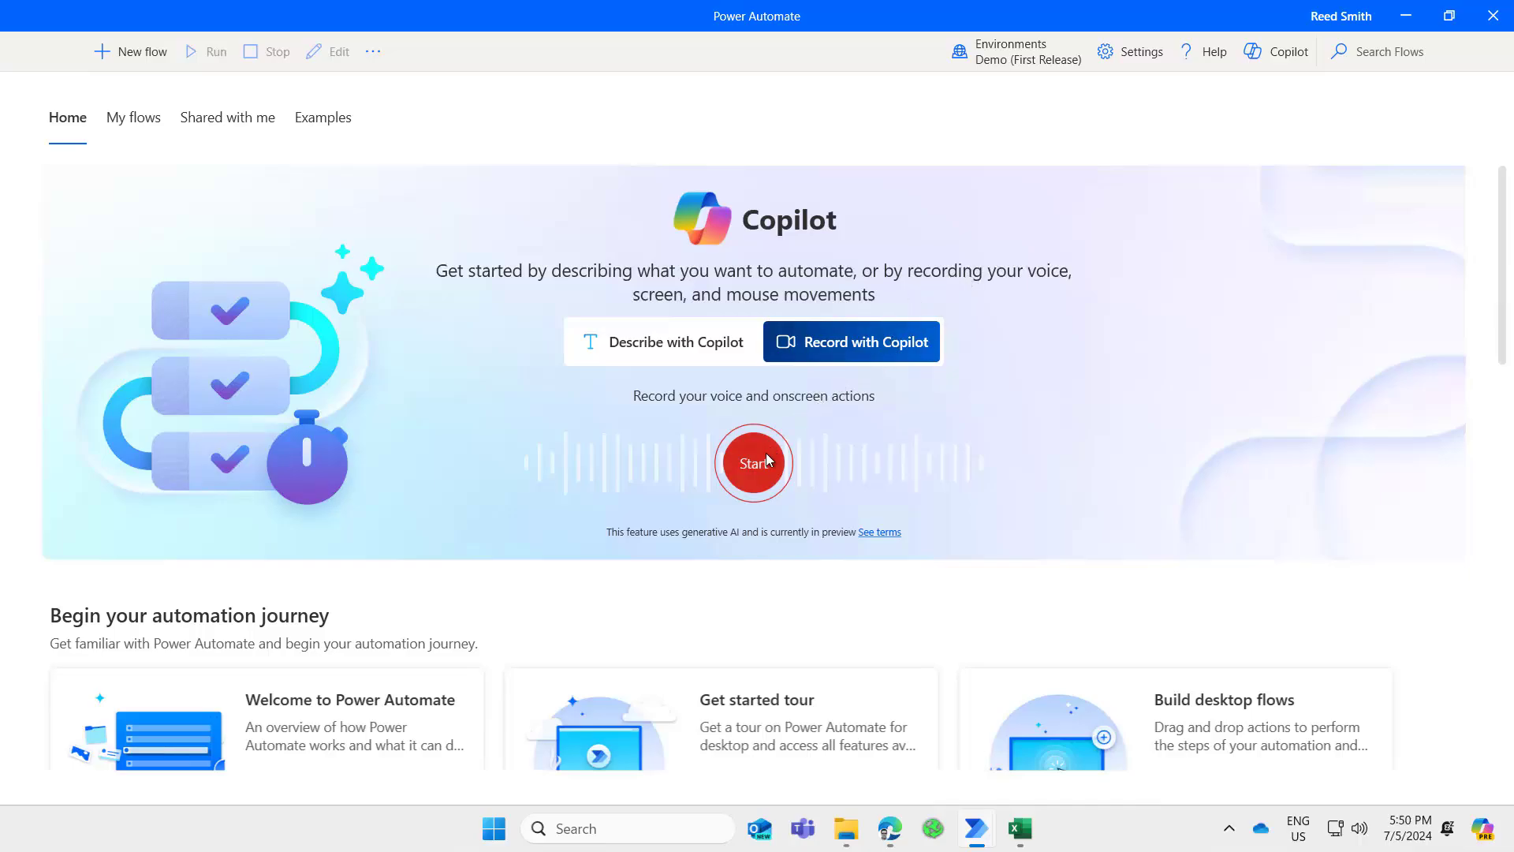
# Step: Start a Record with Copilot session from the Home page
pyautogui.click(737, 477)
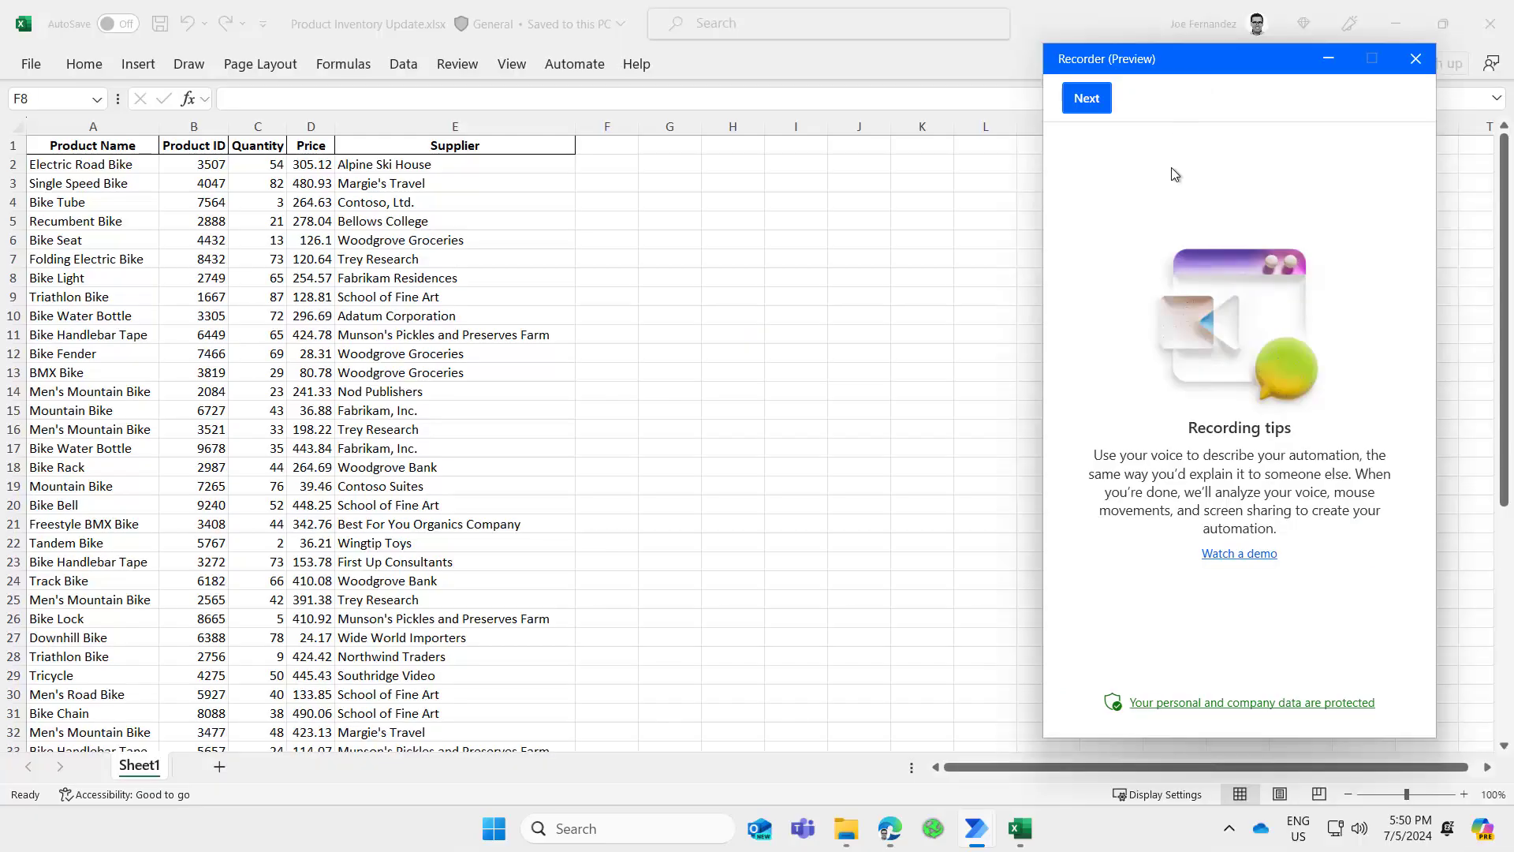
# Step: Skip the recording tips and start recording with the screen and default microphone
pyautogui.click(1102, 105)
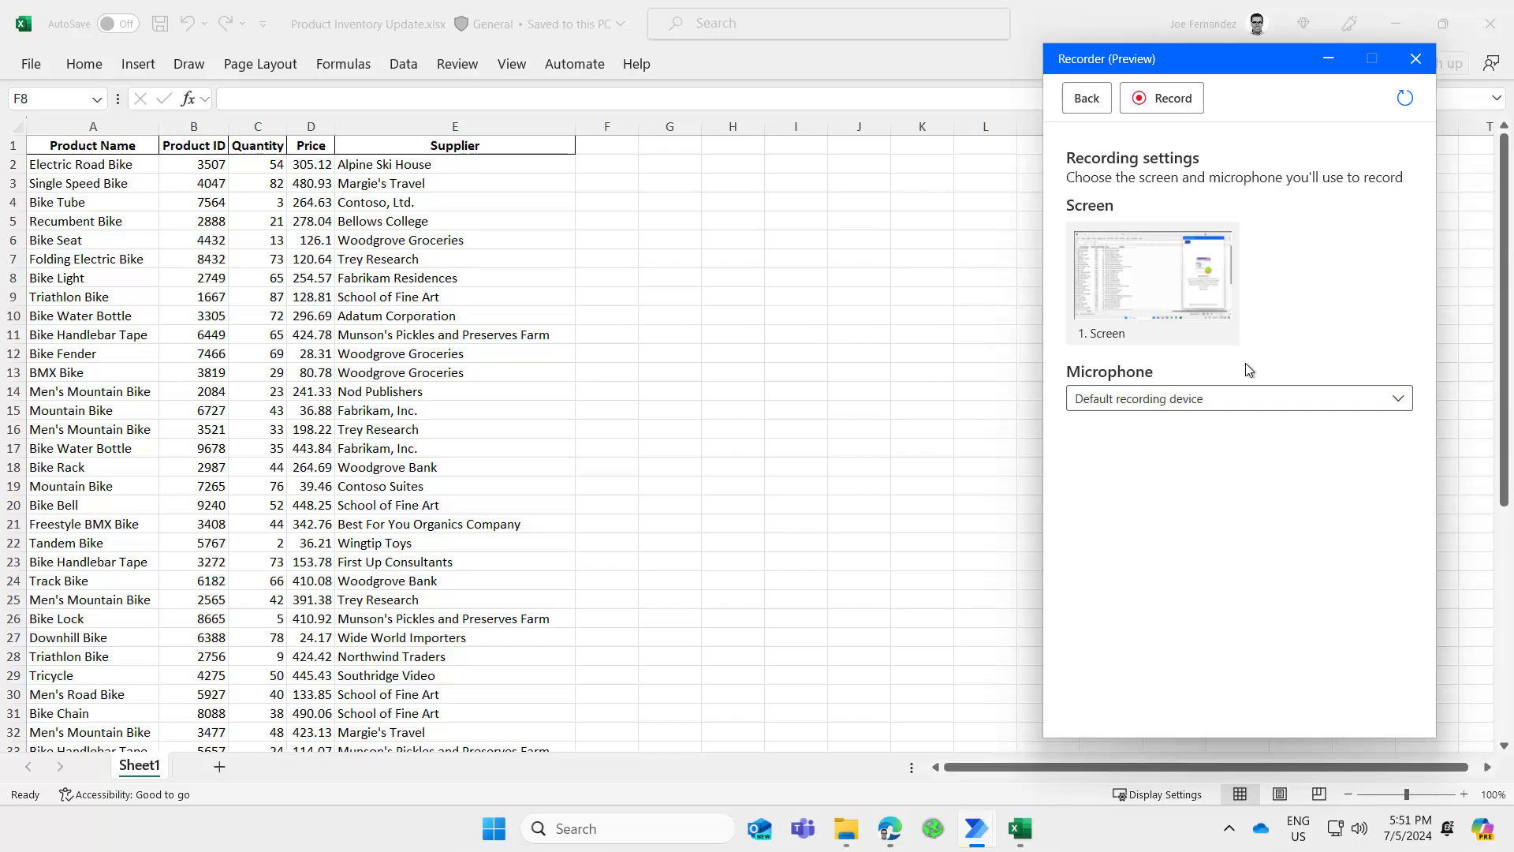
pyautogui.click(1171, 107)
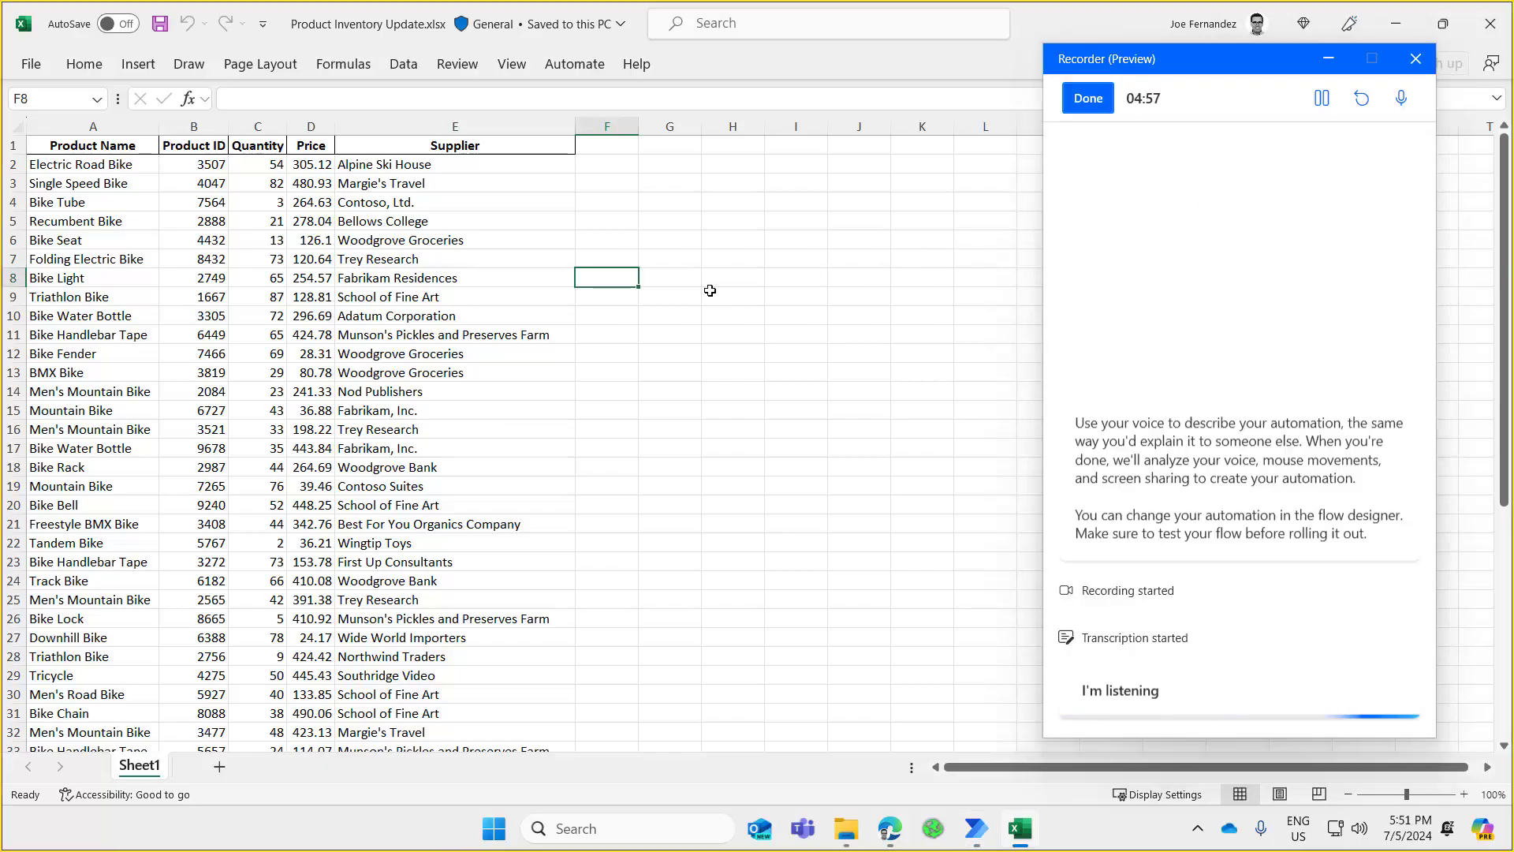
# Step: Show the Adventure Works form beside the product table, then end the Copilot recording
pyautogui.click(678, 295)
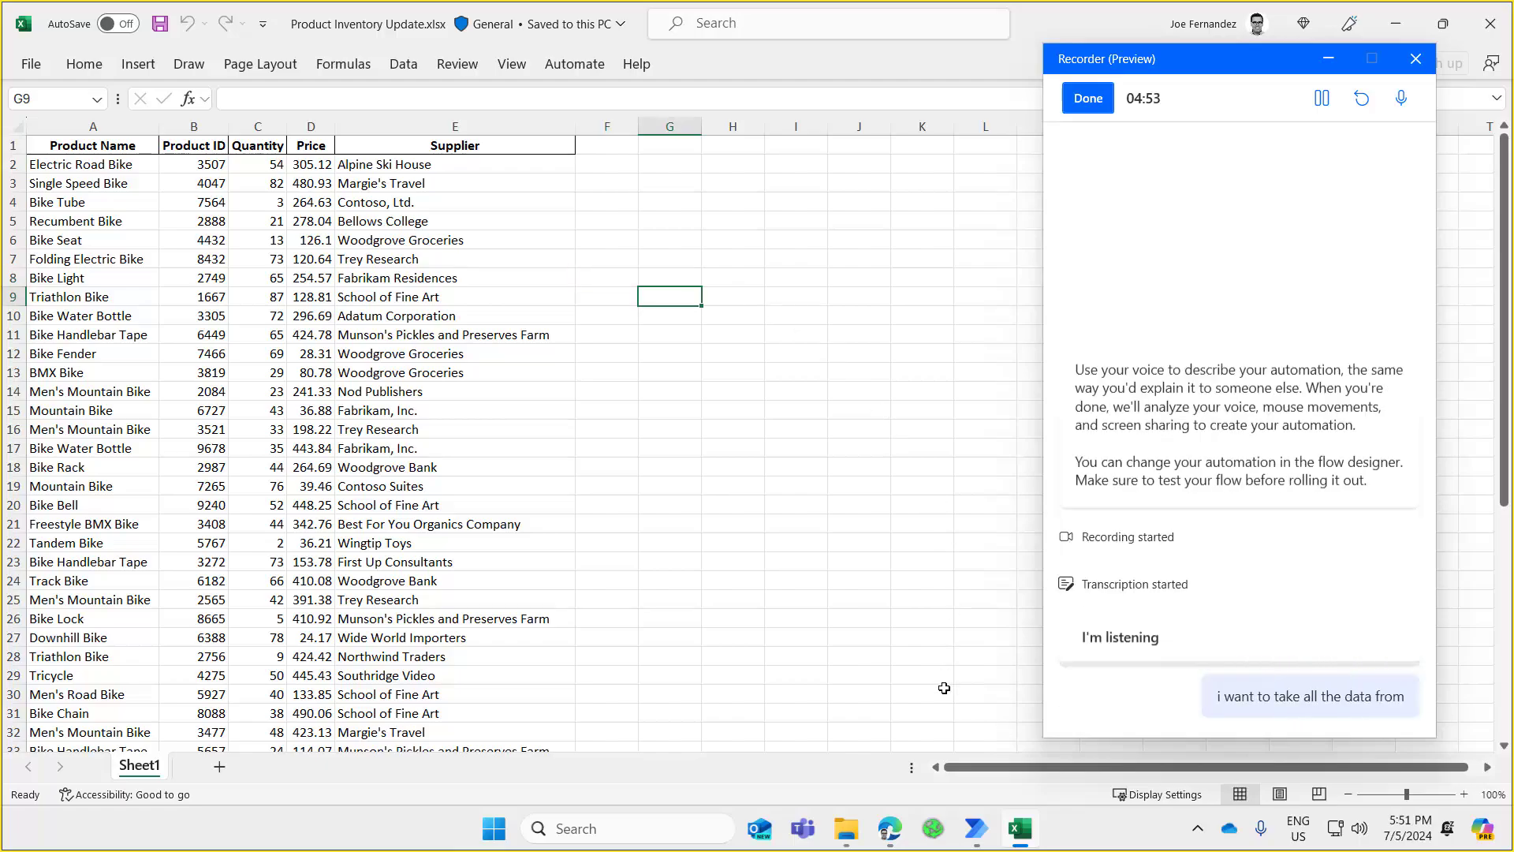
pyautogui.click(894, 838)
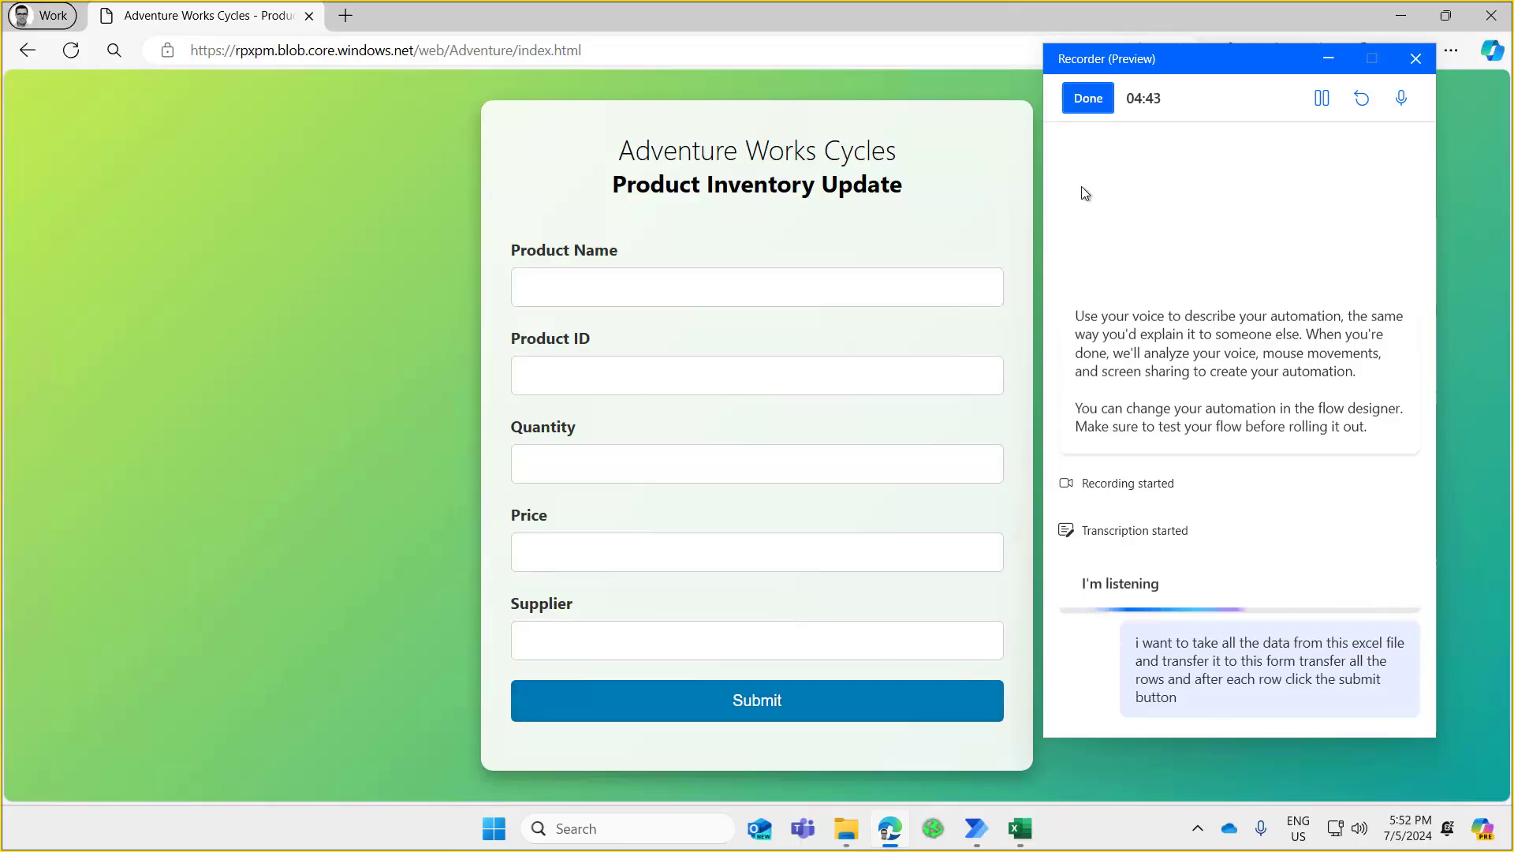
pyautogui.click(1088, 98)
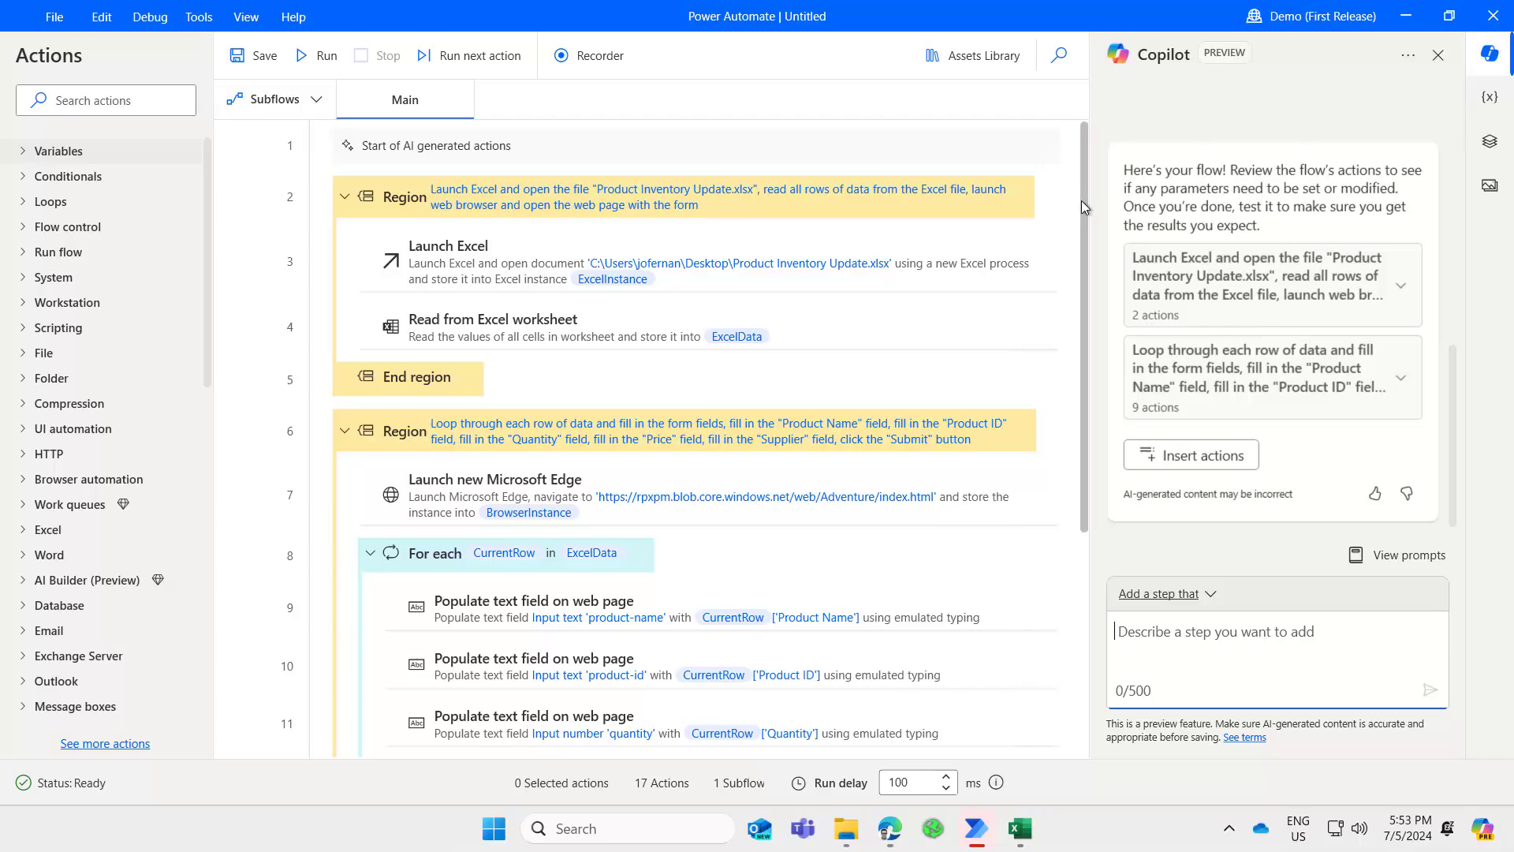
pyautogui.scroll(-1, 1078, 237)
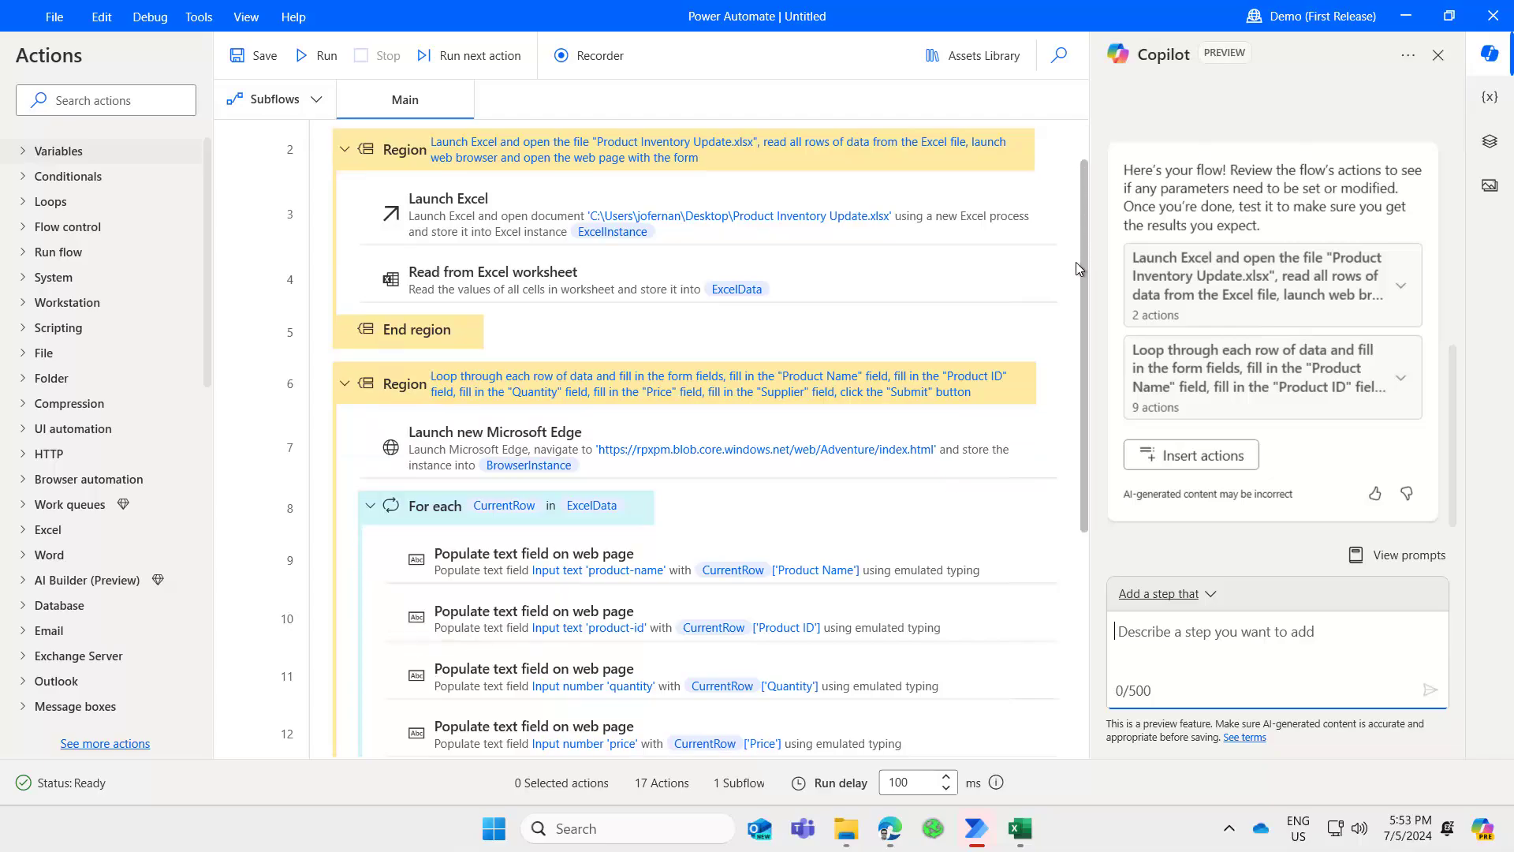
pyautogui.scroll(-1, 1076, 296)
pyautogui.scroll(-4, 1079, 379)
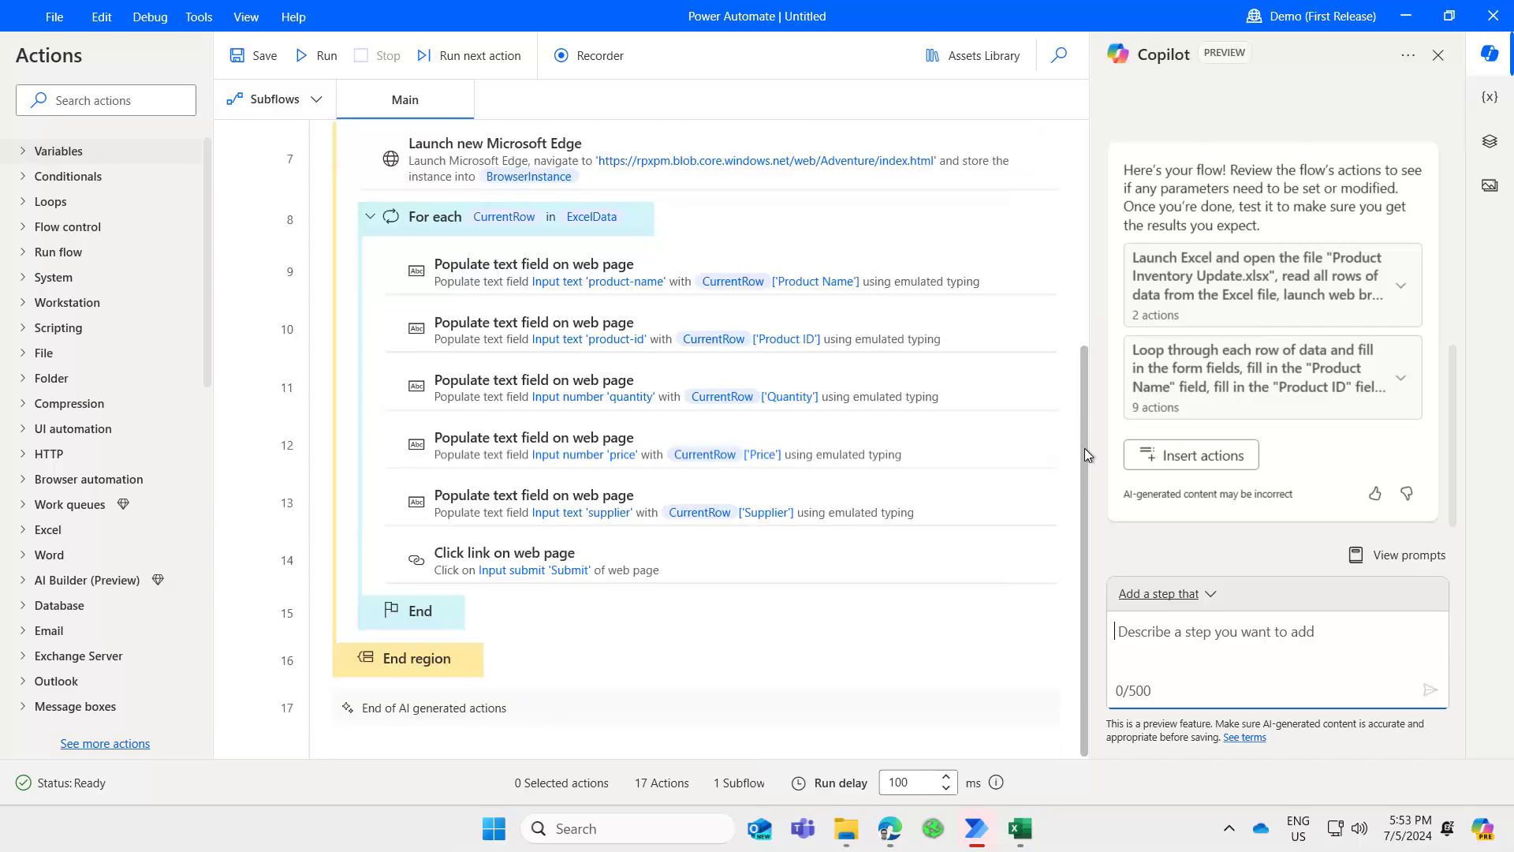
pyautogui.scroll(2, 1100, 401)
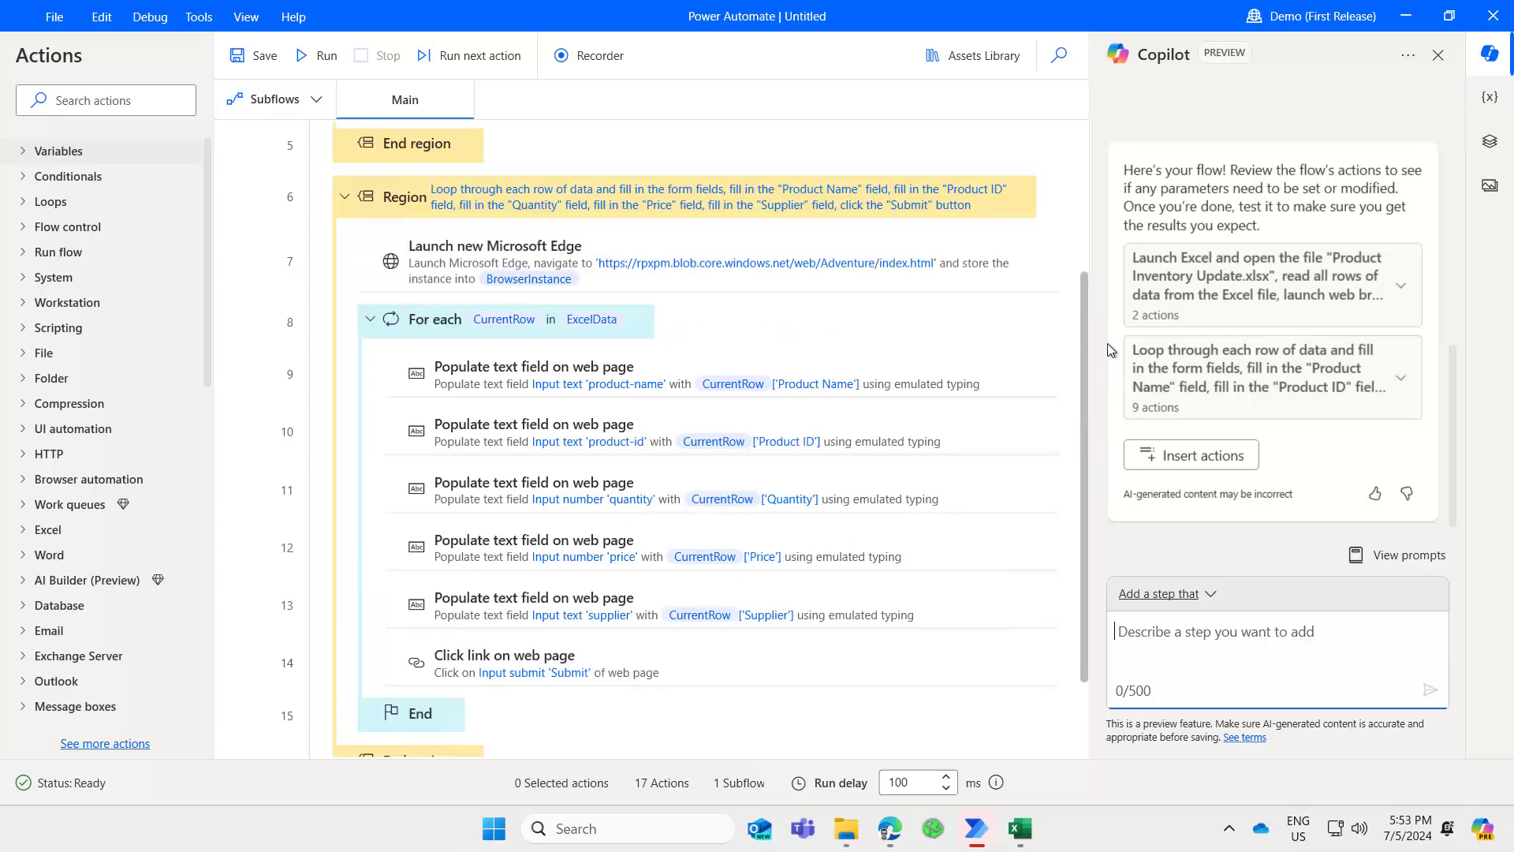
pyautogui.scroll(2, 1108, 338)
pyautogui.scroll(1, 1113, 273)
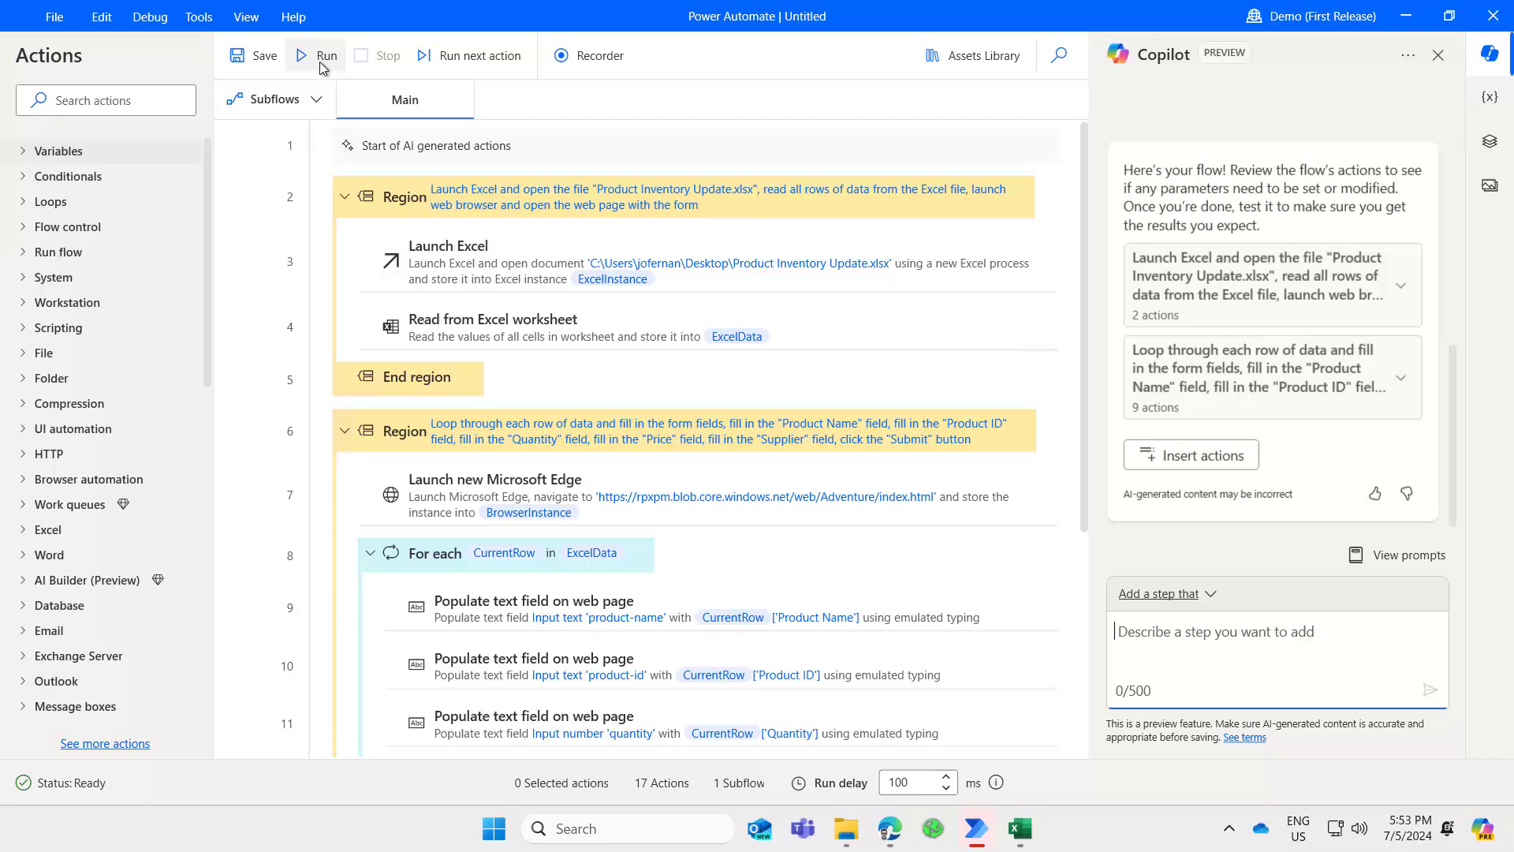
# Step: Run the generated 17-action flow from the designer toolbar
pyautogui.click(317, 55)
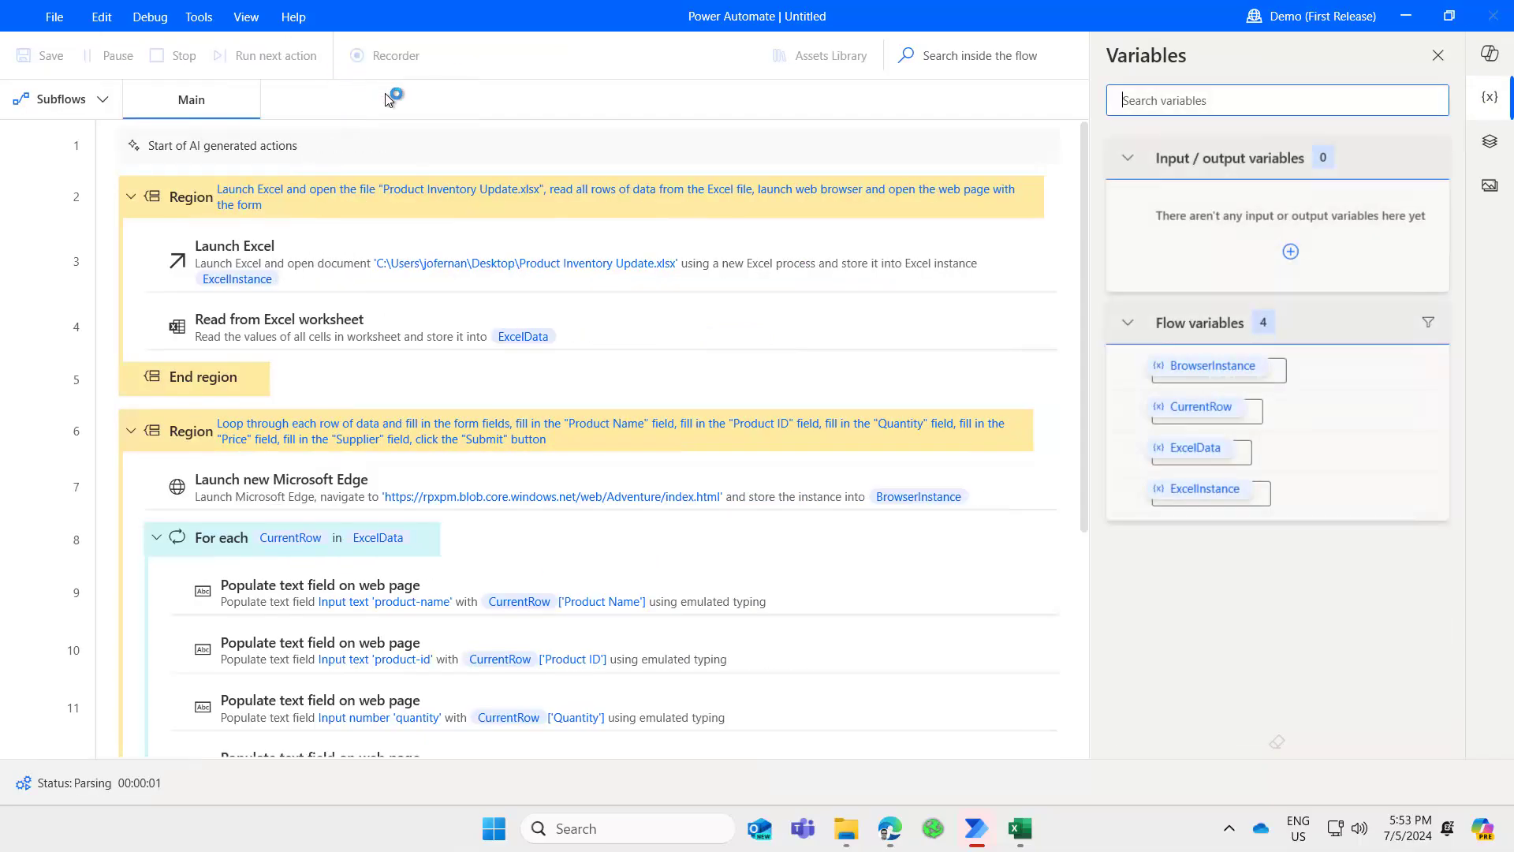